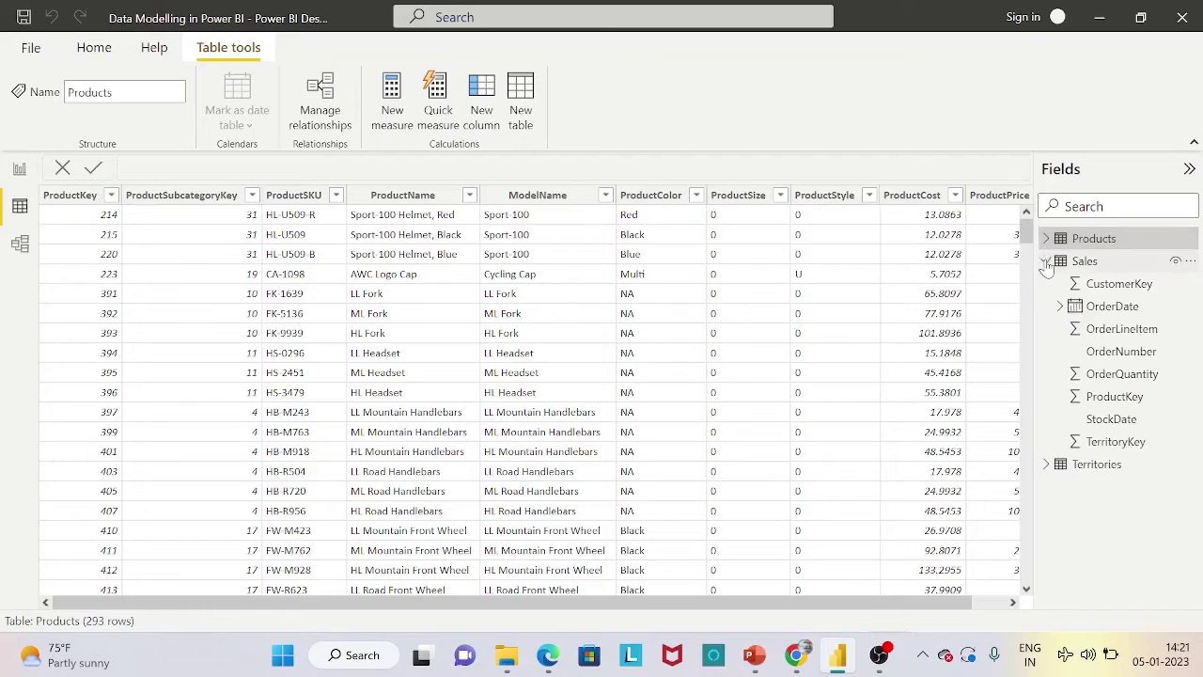
- Collapse the Sales and Territories field lists, switch to Model view and open Manage relationships
{"action": "left_click", "coordinate": [1046, 263]}
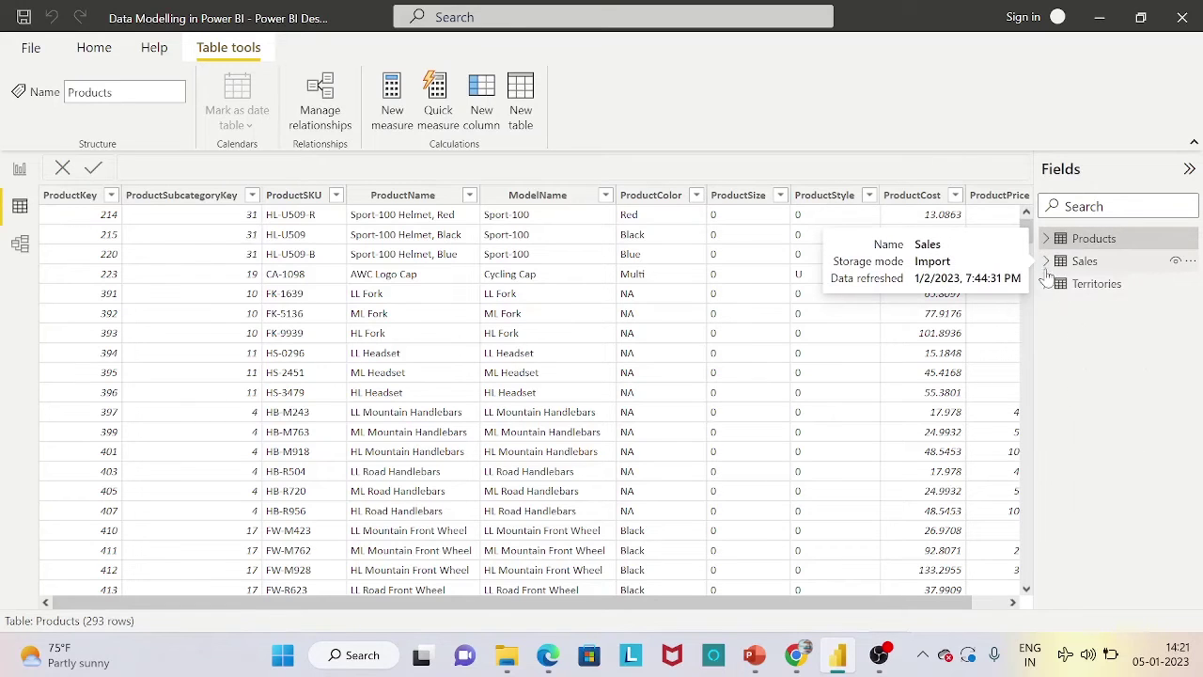
{"action": "left_click", "coordinate": [1045, 284]}
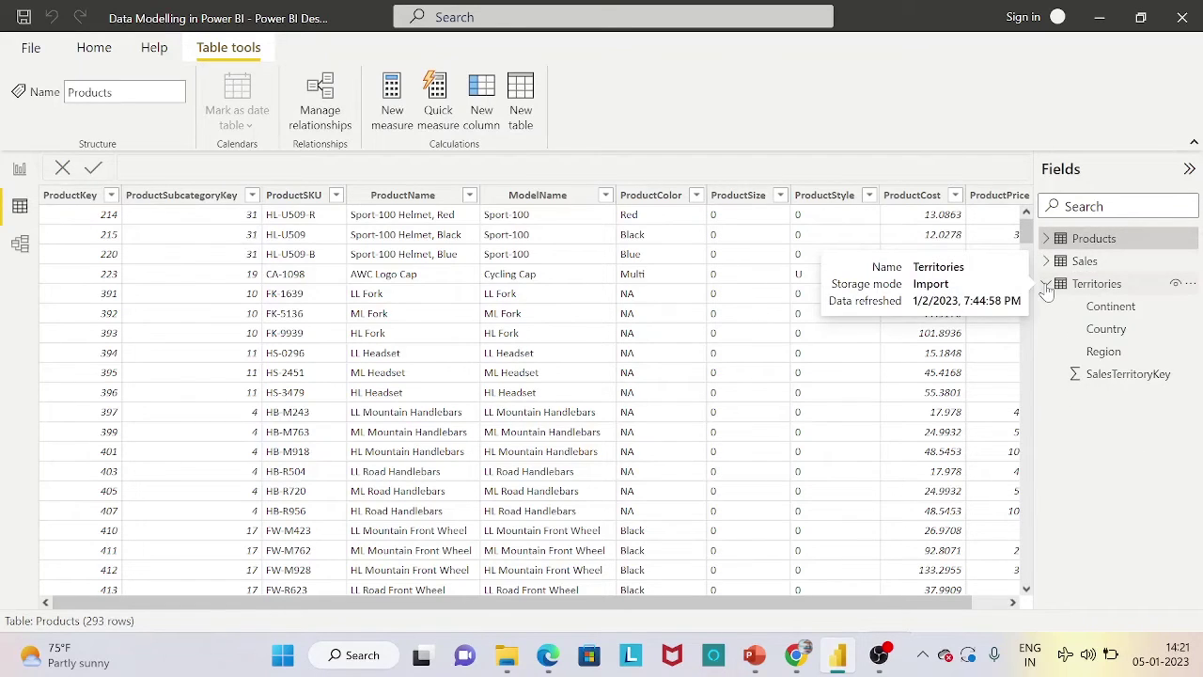
{"action": "left_click", "coordinate": [1046, 286]}
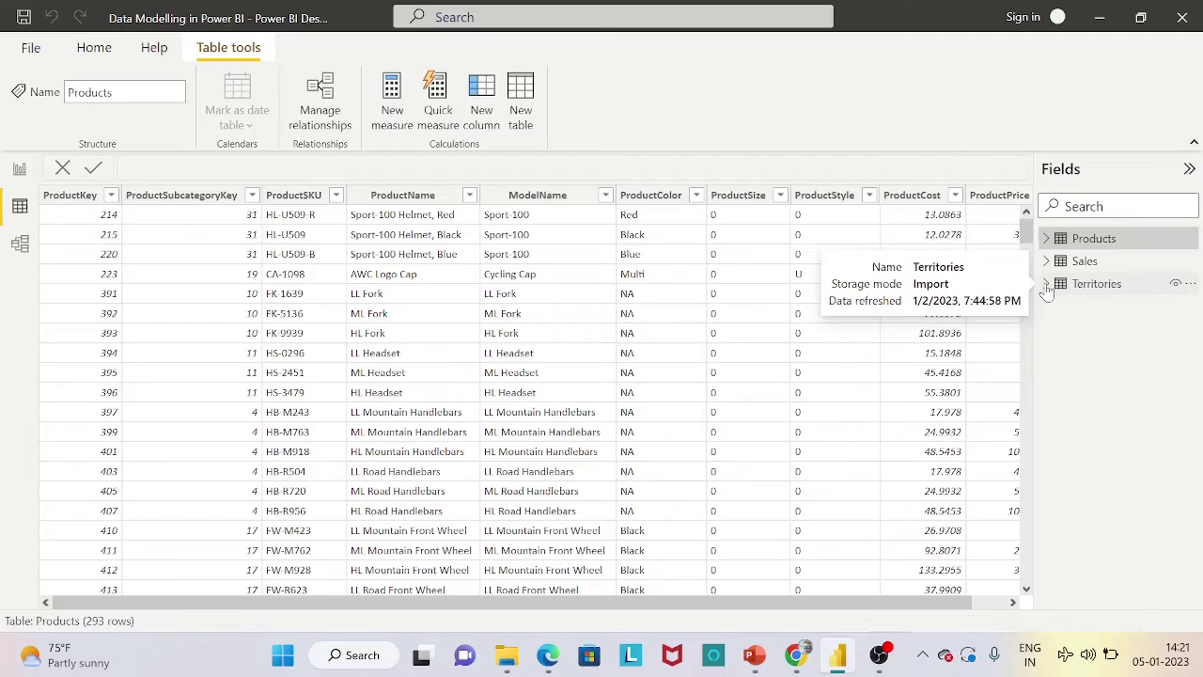
{"action": "left_click", "coordinate": [20, 247]}
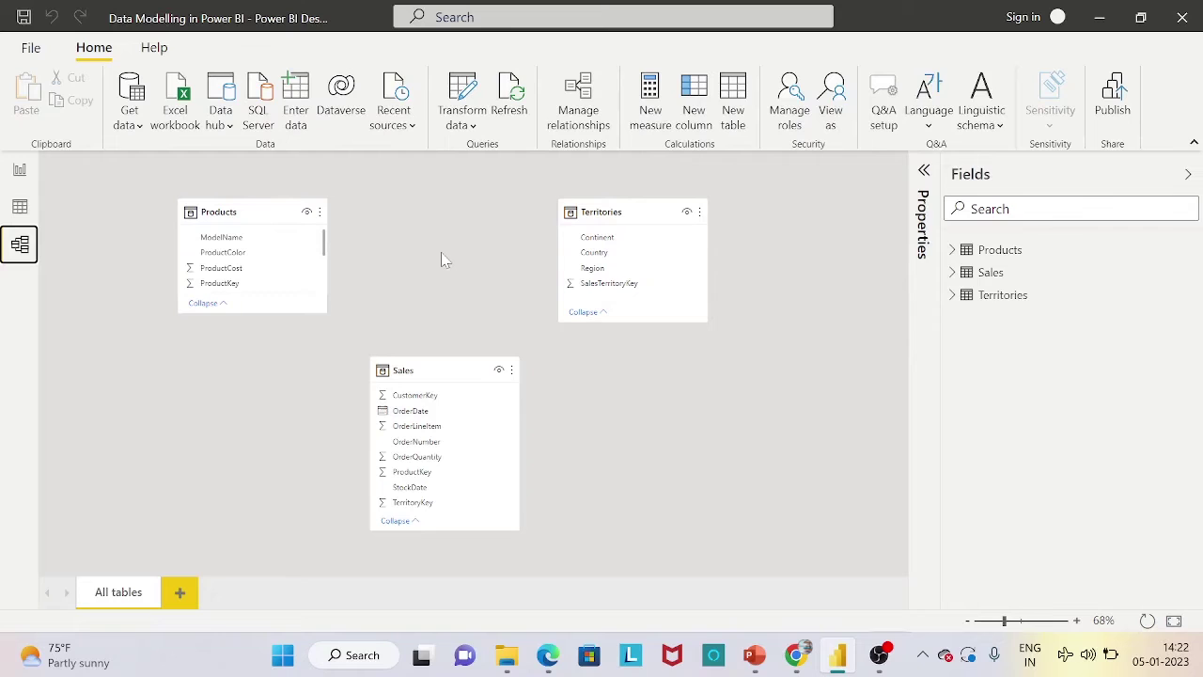
{"action": "left_click", "coordinate": [594, 132]}
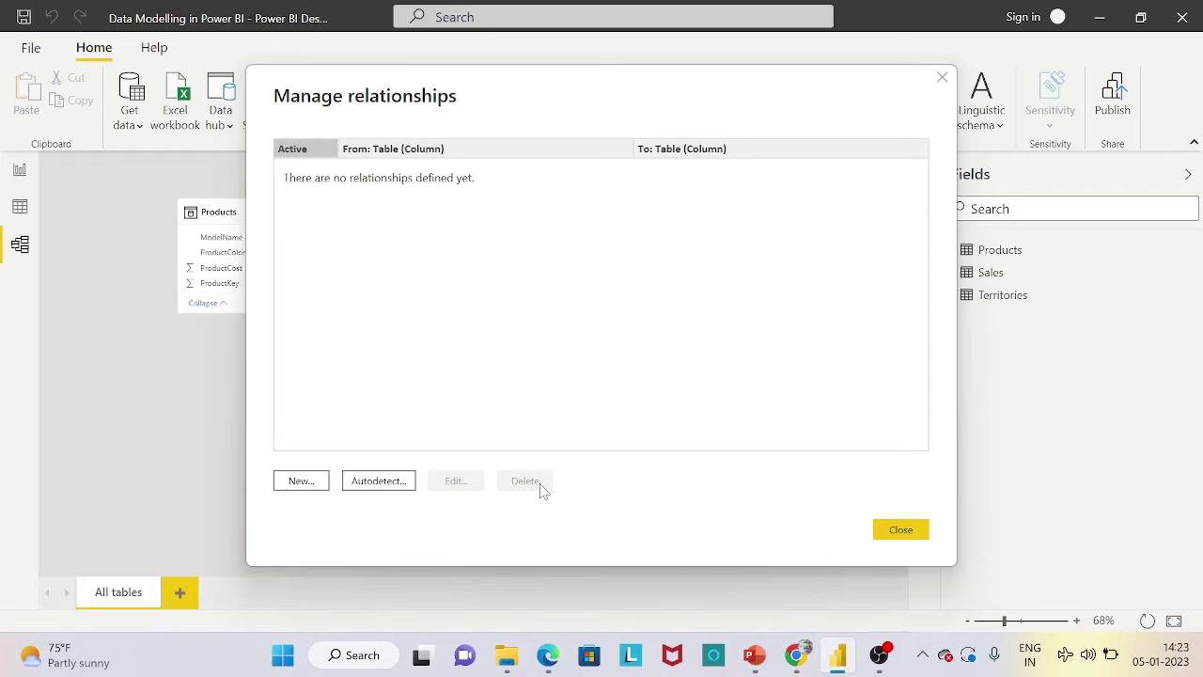
{"action": "left_click", "coordinate": [388, 485]}
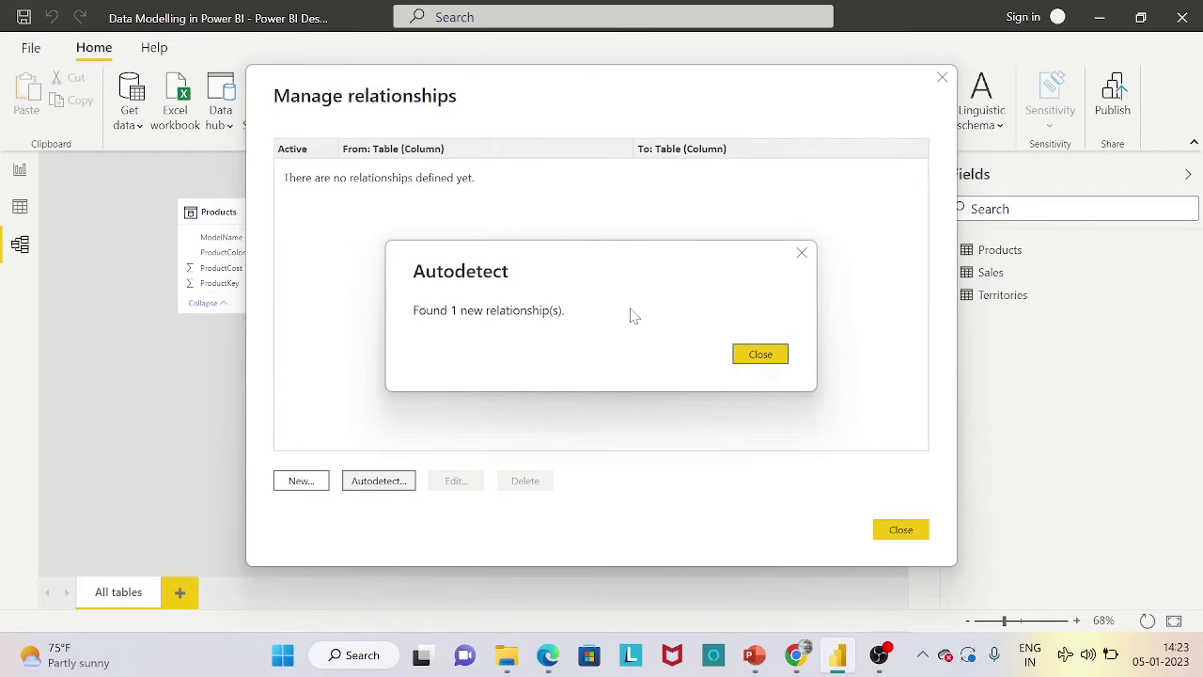
{"action": "left_click", "coordinate": [766, 353]}
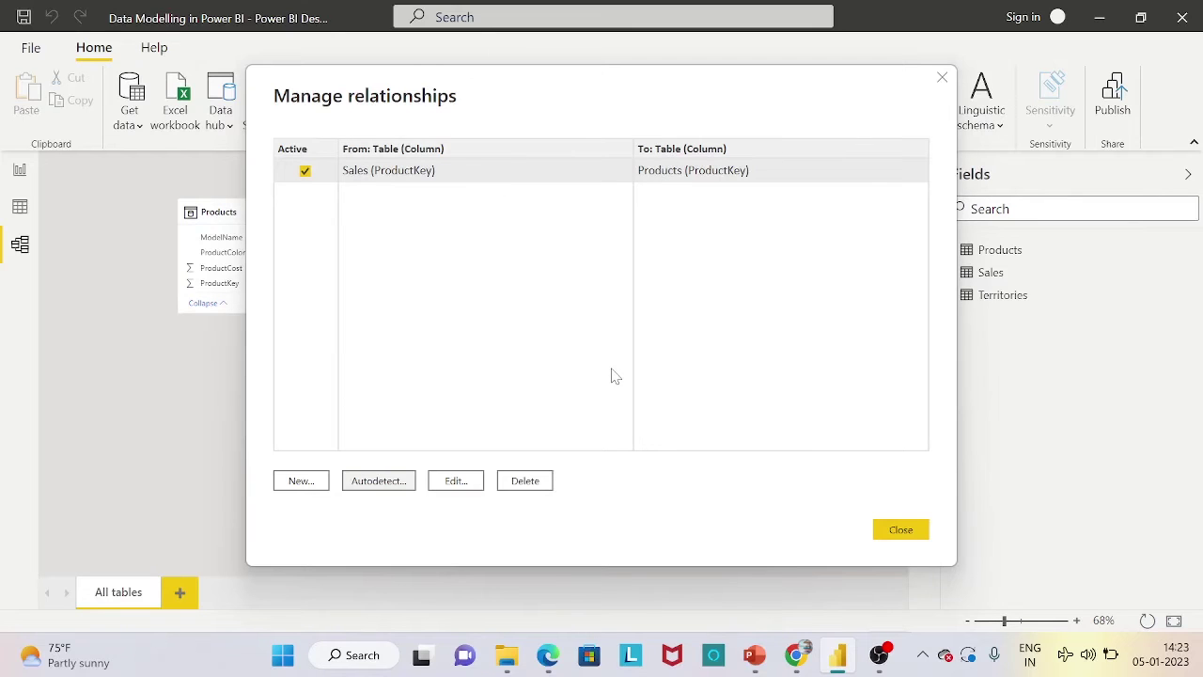
{"action": "left_click", "coordinate": [549, 481]}
{"action": "left_click", "coordinate": [743, 366]}
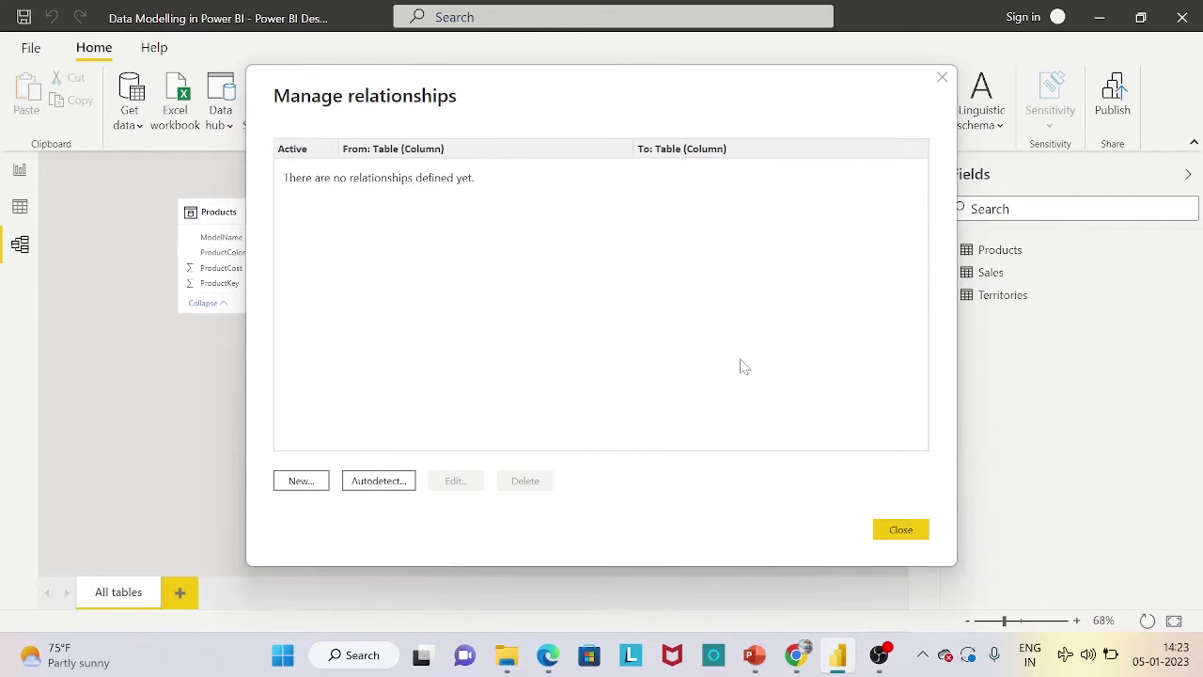
- Create a one-to-many Products-to-Sales relationship on ProductKey and close Manage relationships
{"action": "left_click", "coordinate": [300, 480]}
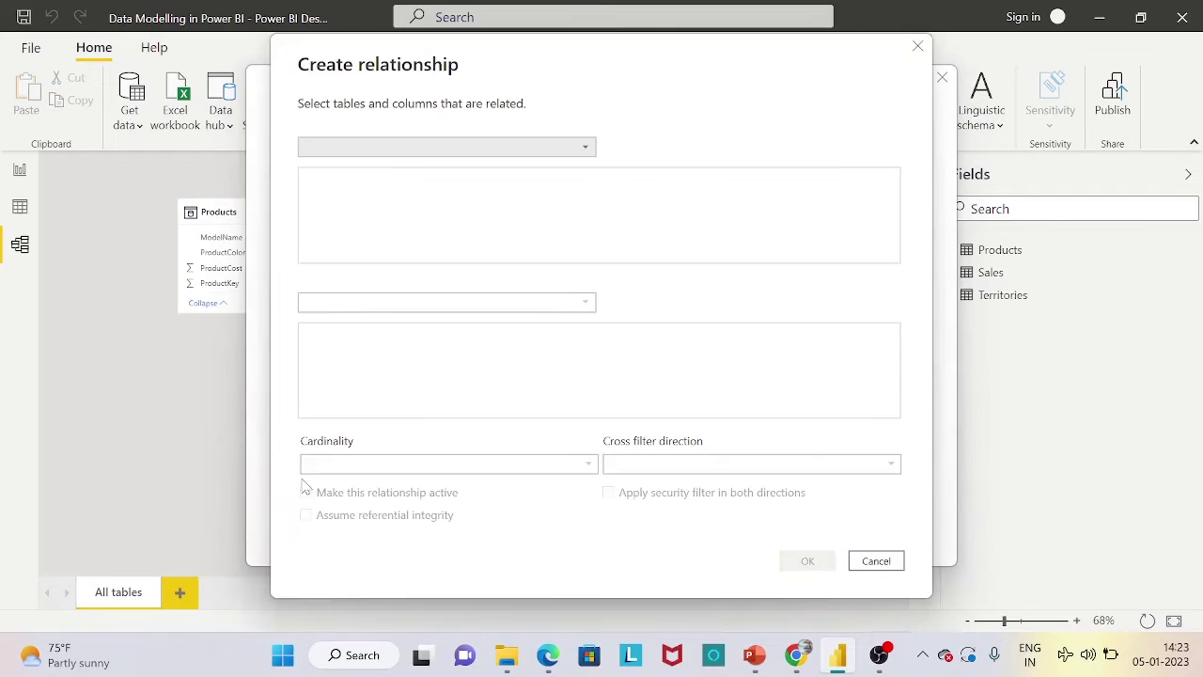
{"action": "left_click", "coordinate": [575, 154]}
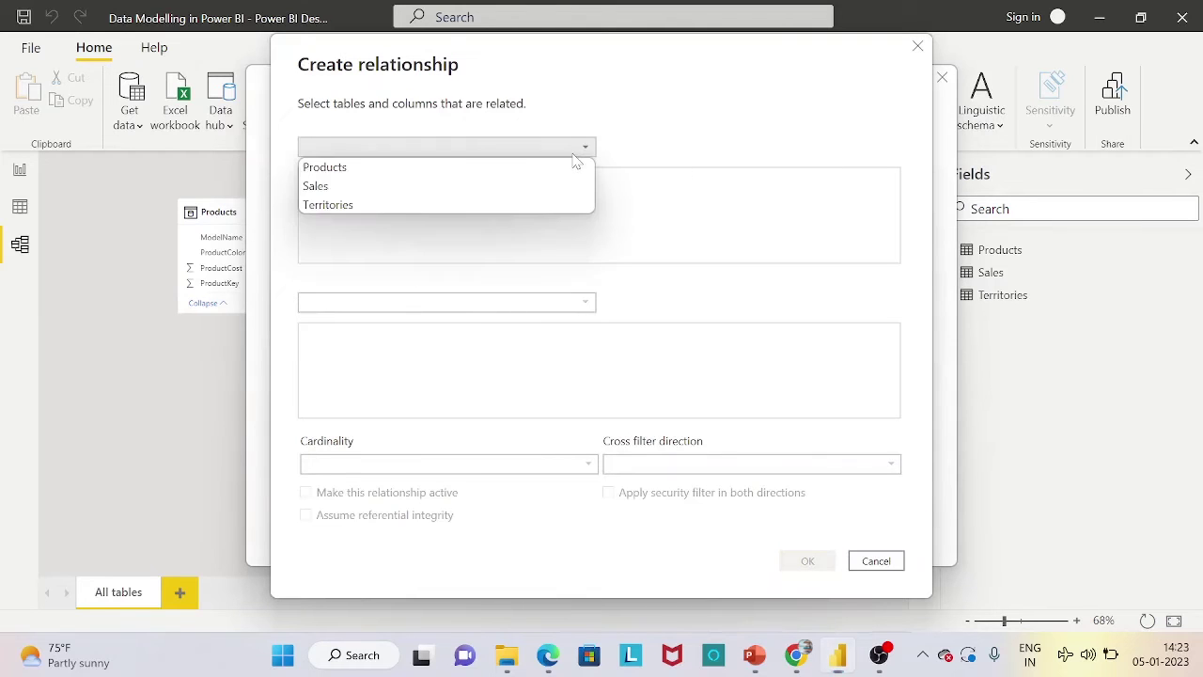
{"action": "left_click", "coordinate": [528, 175]}
{"action": "left_click", "coordinate": [443, 301]}
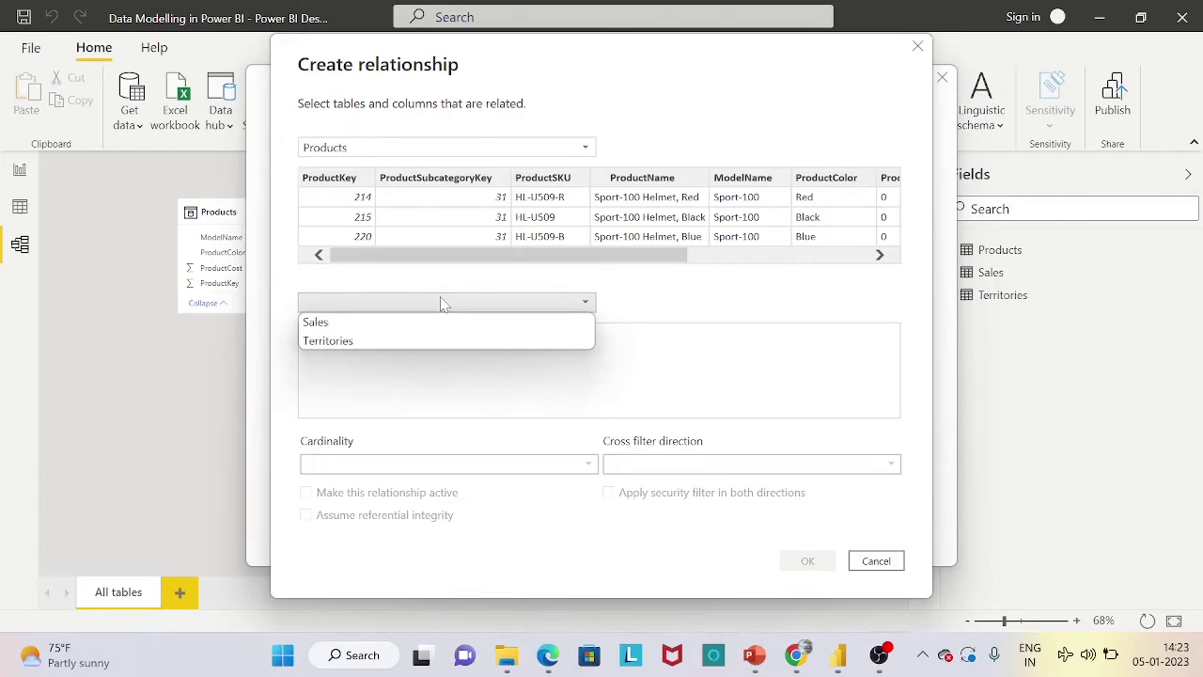
{"action": "left_click", "coordinate": [424, 321]}
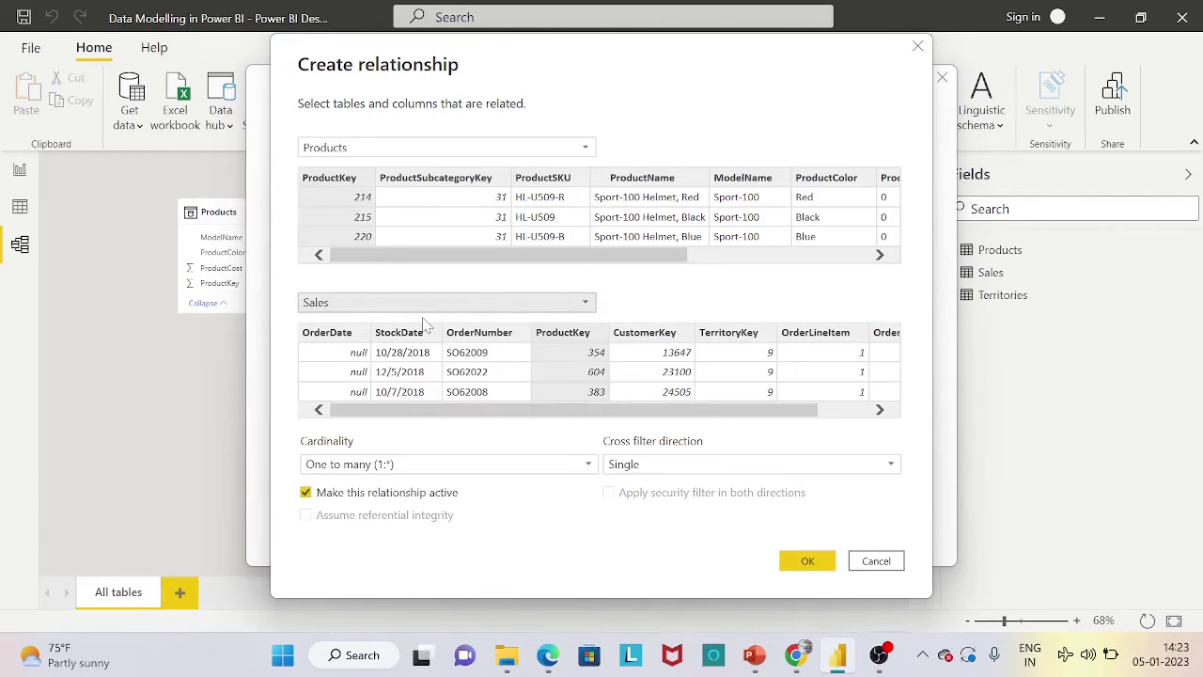
{"action": "left_click", "coordinate": [357, 180]}
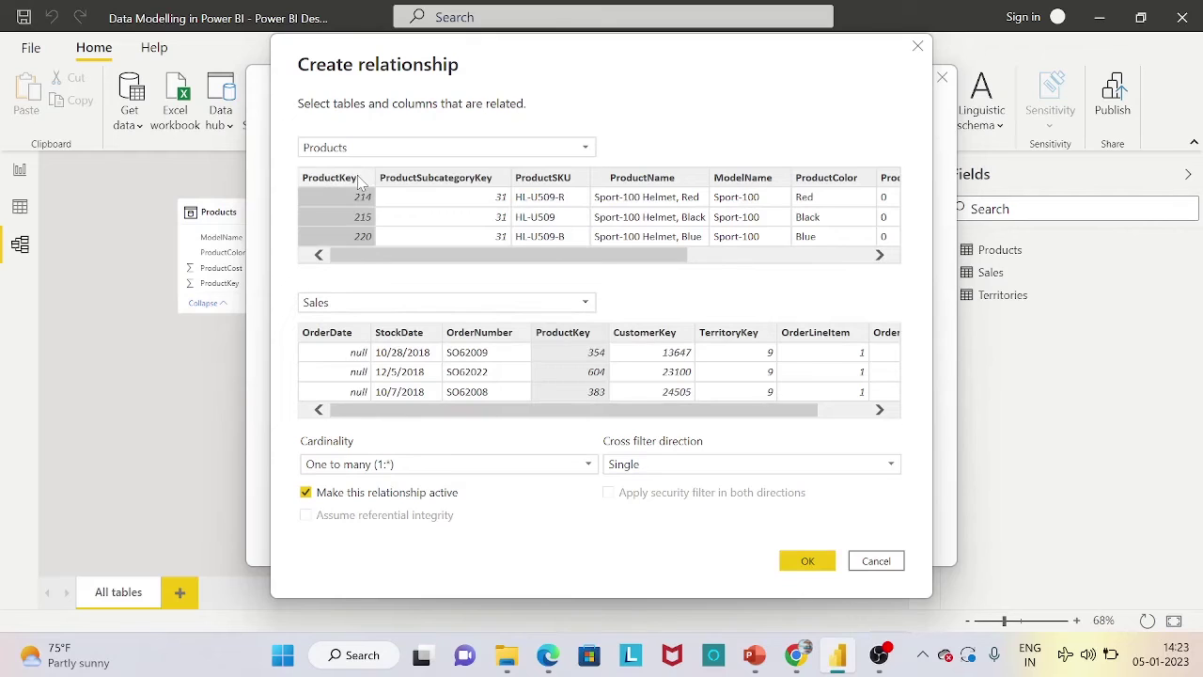
{"action": "left_click", "coordinate": [598, 351]}
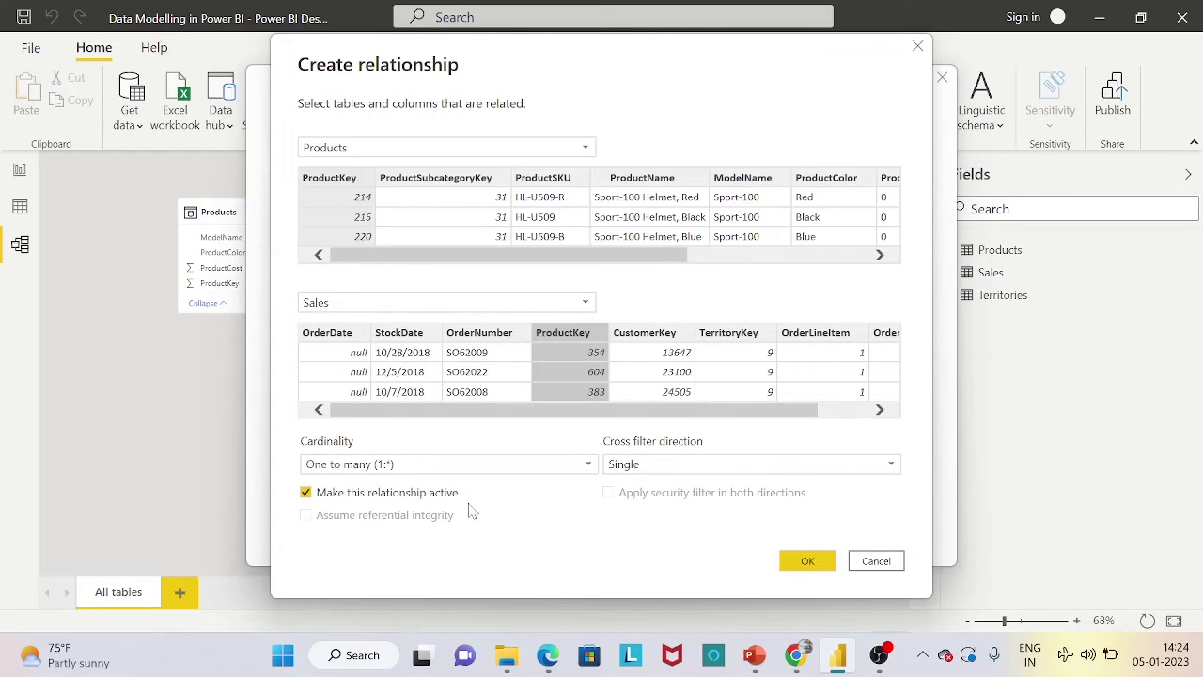
{"action": "left_click", "coordinate": [807, 560]}
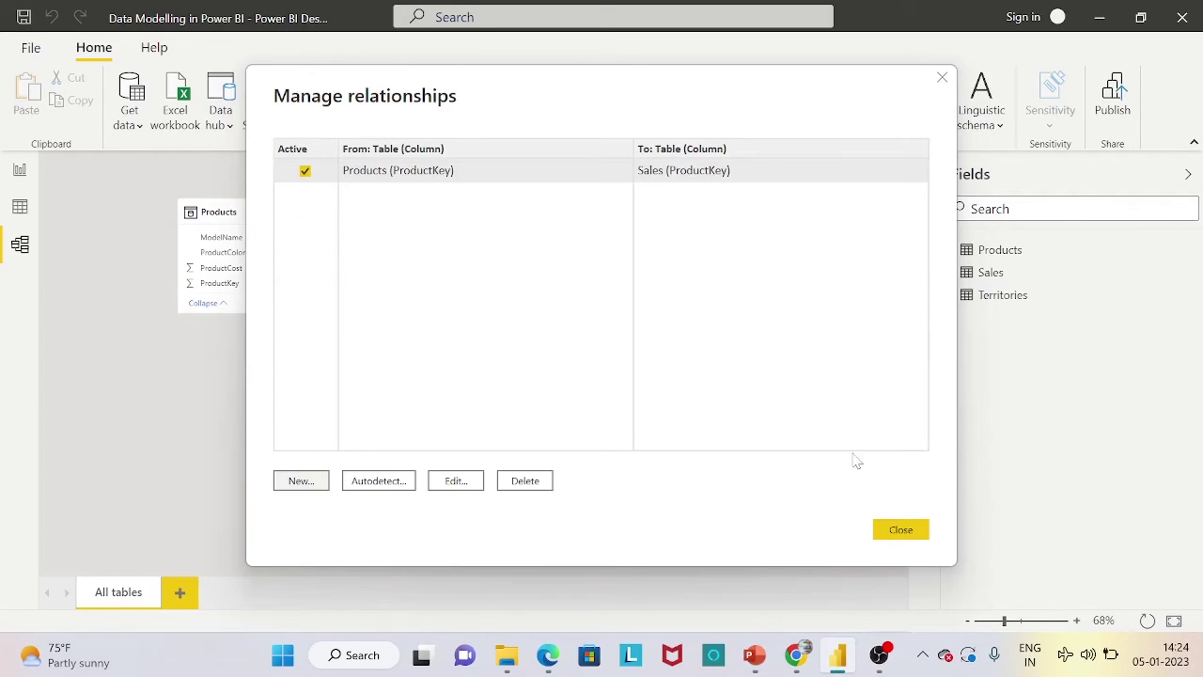
{"action": "left_click", "coordinate": [901, 529]}
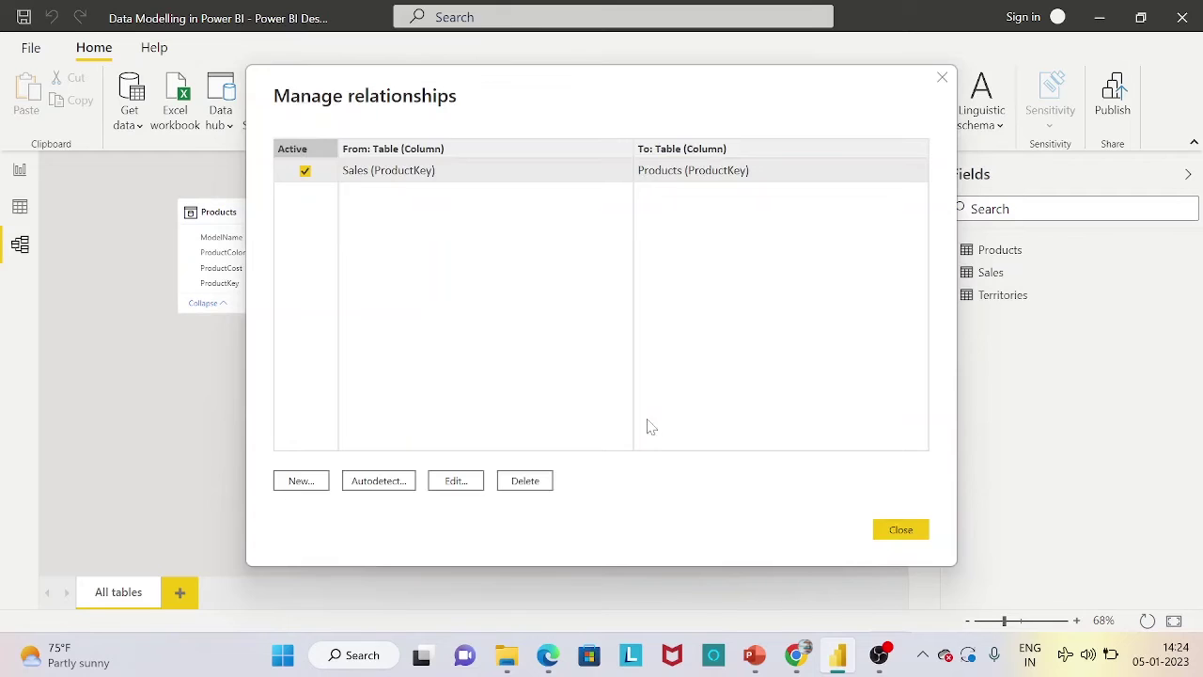
- Let the model diagram refresh to show the Products–Sales one-to-many line
{"action": "left_click", "coordinate": [900, 529]}
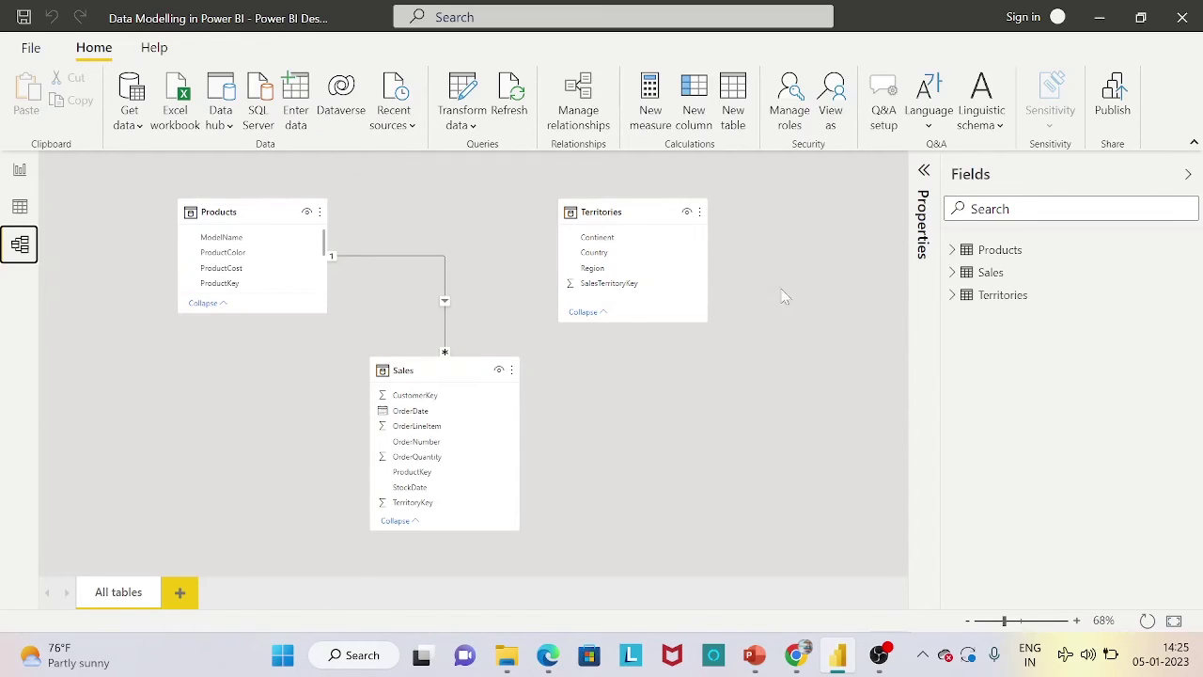
{"action": "mouse_move", "coordinate": [587, 218]}
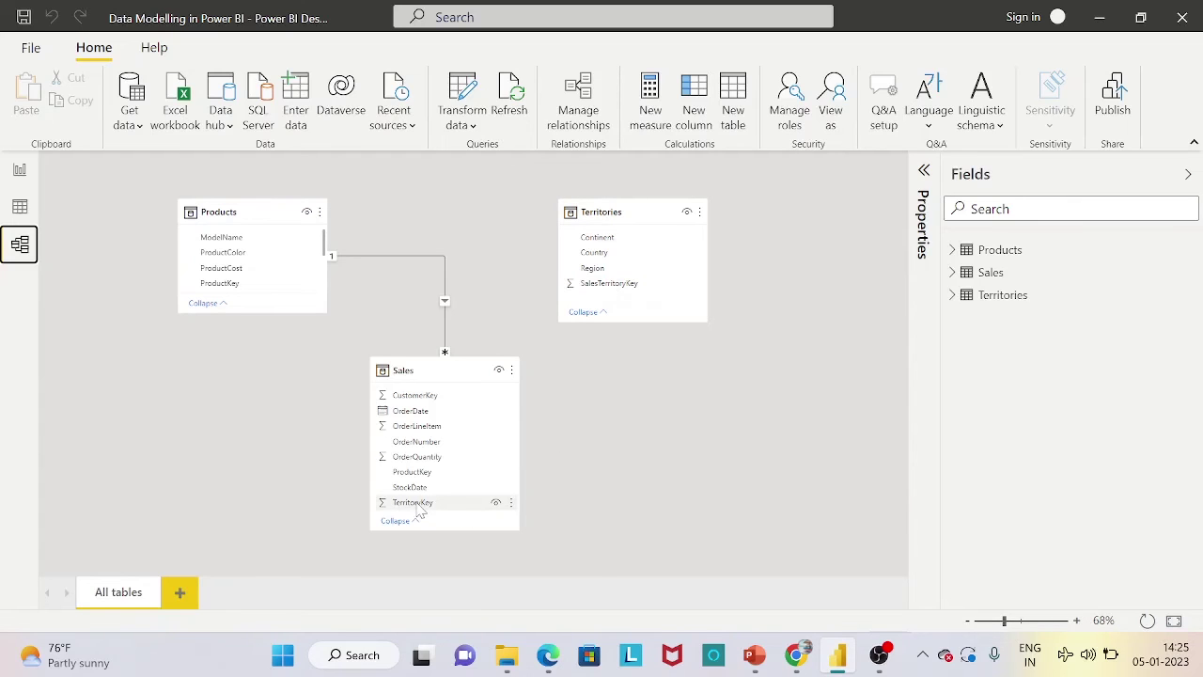
- Drag Sales TerritoryKey onto Territories SalesTerritoryKey to join the tables
{"action": "left_click_drag", "start_coordinate": [419, 507], "coordinate": [602, 285]}
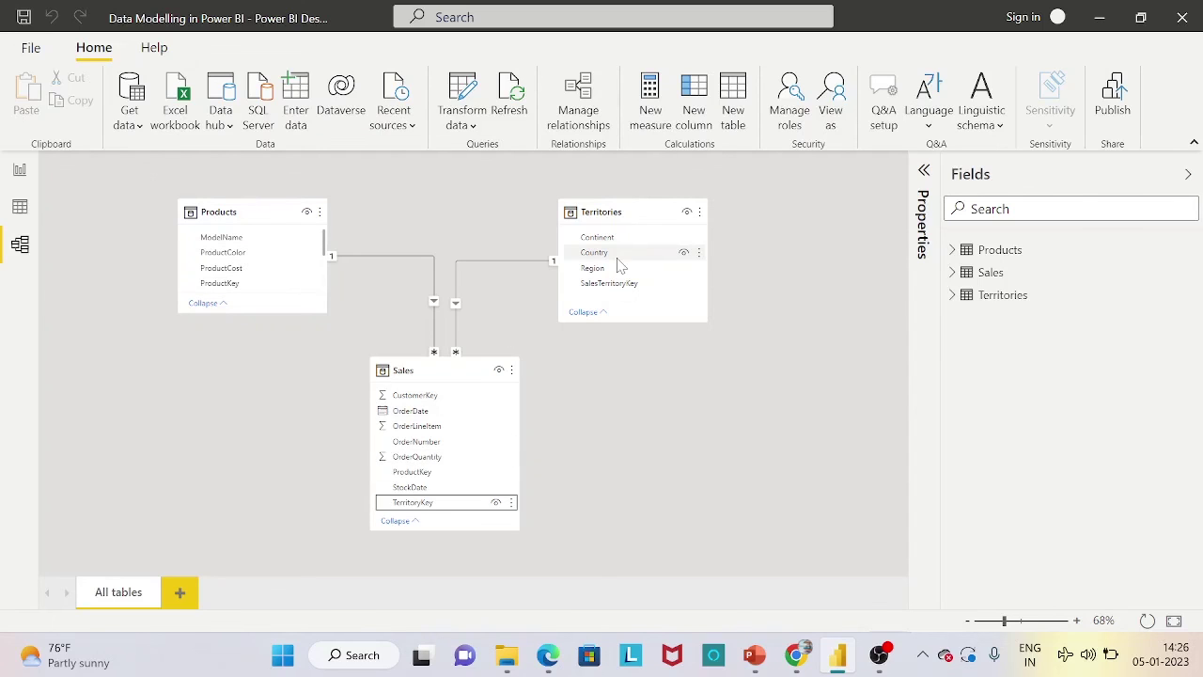
- Add a Matrix visual to the report page and enlarge it
{"action": "left_click", "coordinate": [19, 170]}
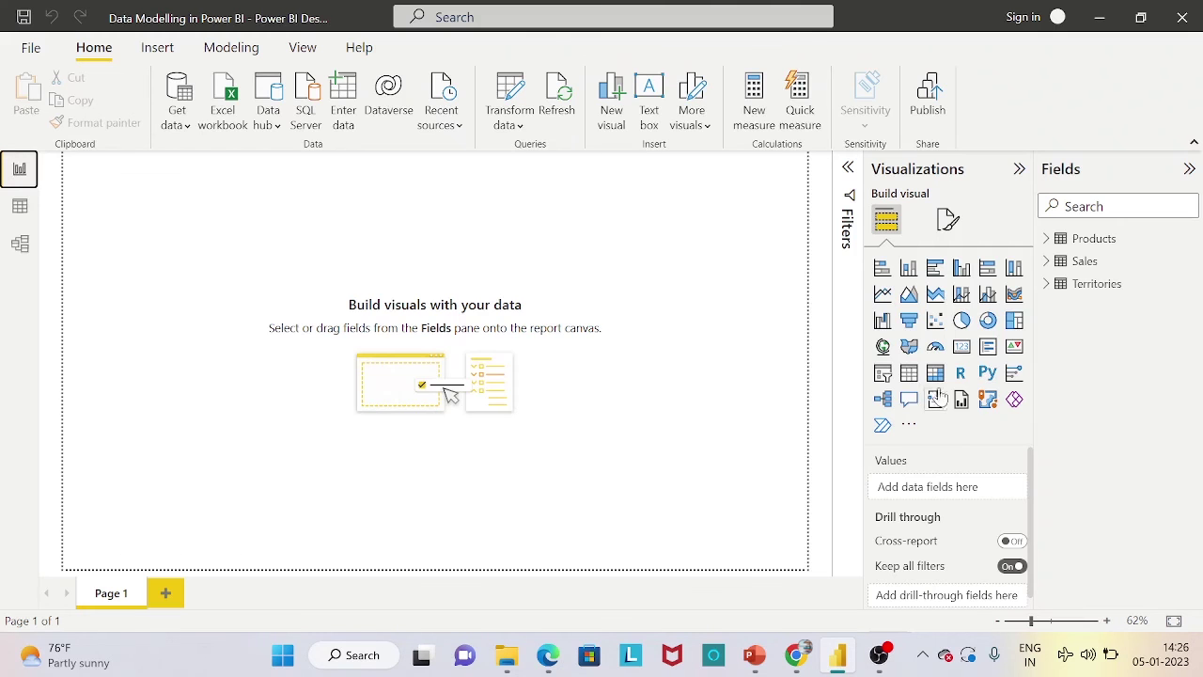
{"action": "left_click", "coordinate": [935, 380]}
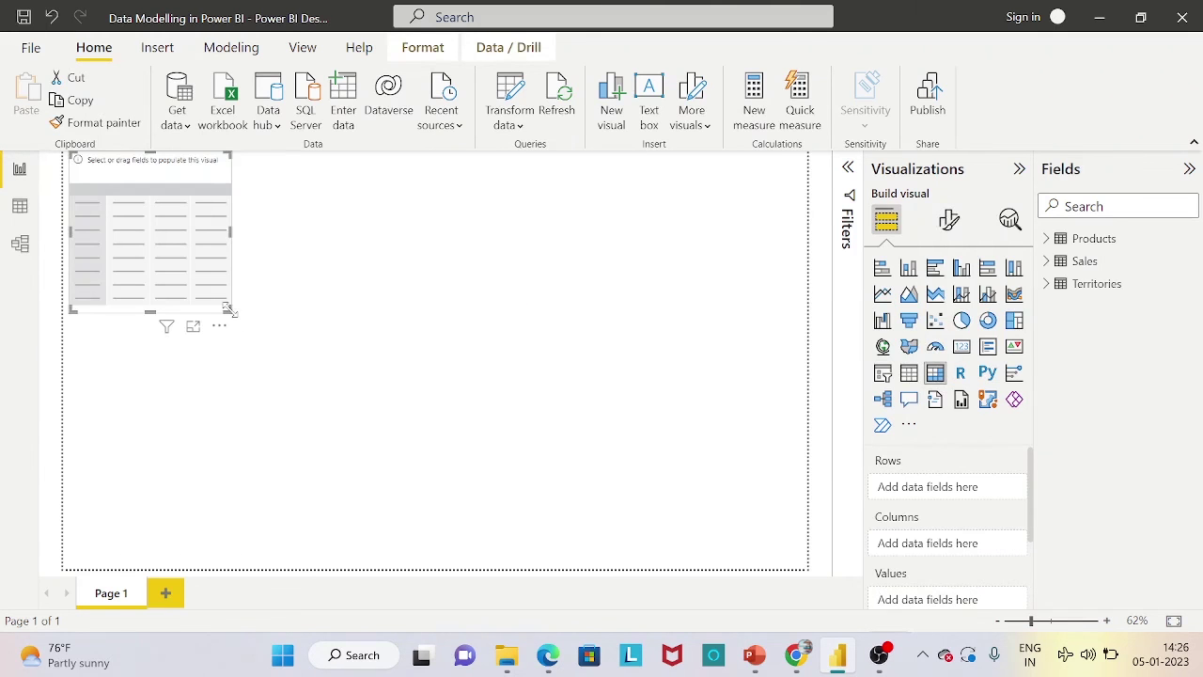
{"action": "left_click_drag", "start_coordinate": [232, 315], "coordinate": [527, 426]}
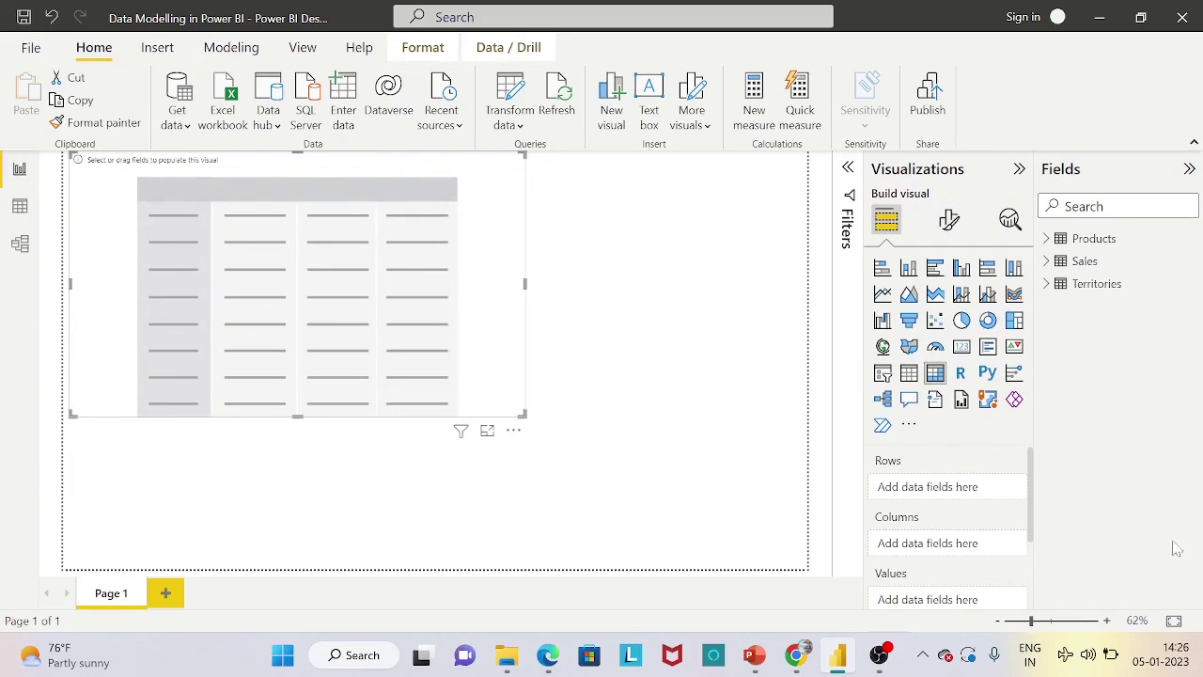
{"action": "left_click", "coordinate": [1045, 620]}
- Fill the matrix with ProductColor rows, summed OrderQuantity values and Region columns
{"action": "left_click", "coordinate": [1048, 239]}
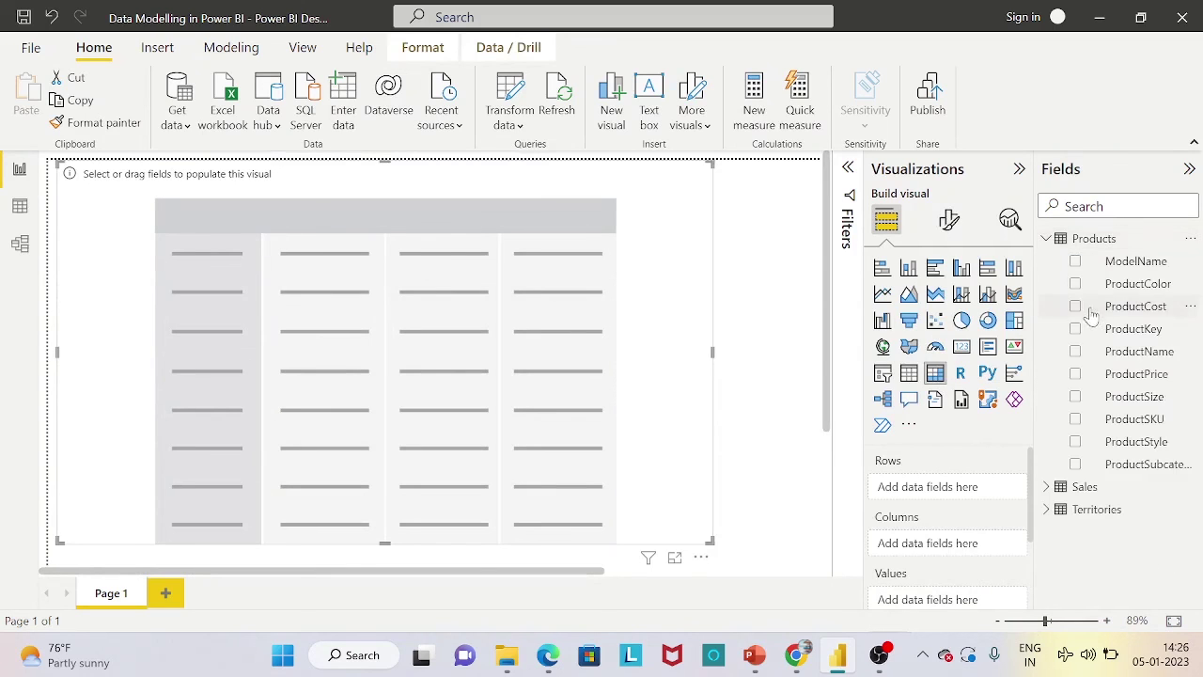
{"action": "left_click", "coordinate": [1076, 285]}
{"action": "left_click", "coordinate": [1047, 239]}
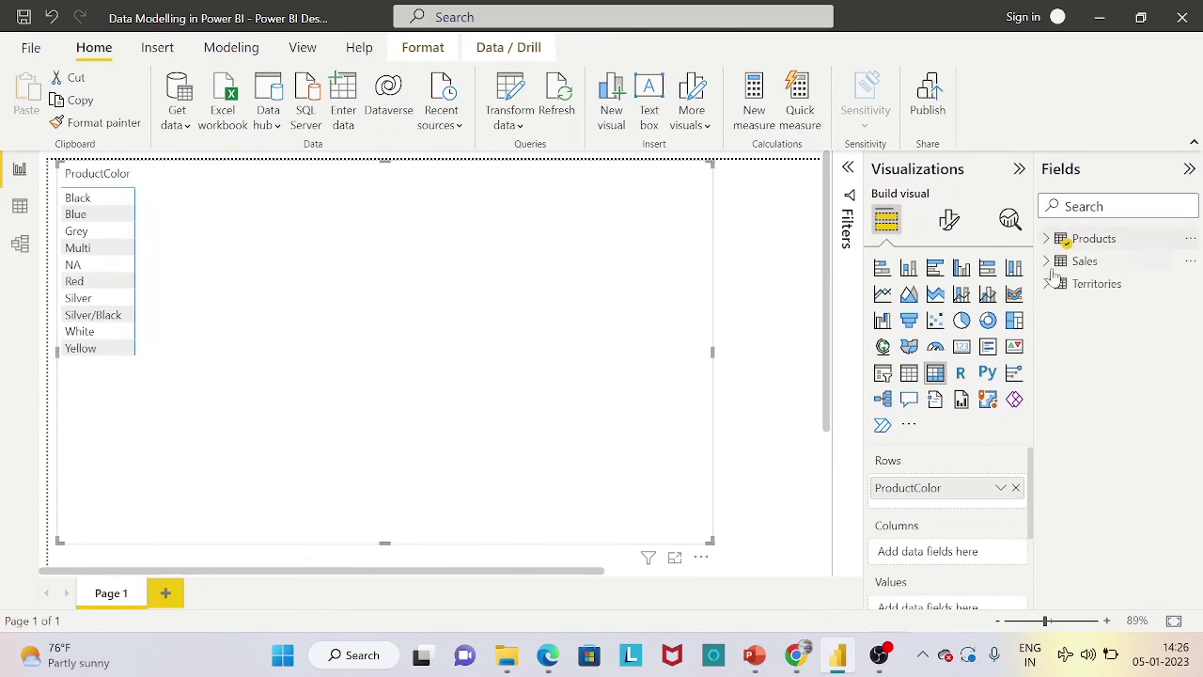
{"action": "left_click", "coordinate": [1048, 261]}
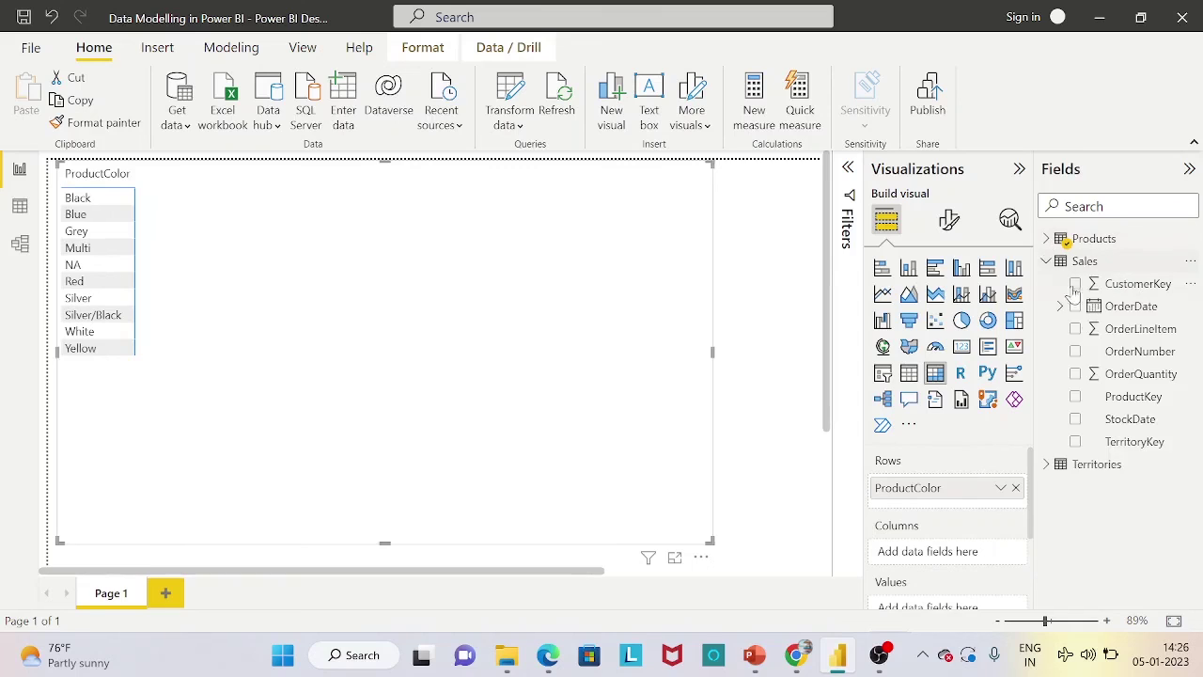
{"action": "left_click", "coordinate": [1076, 374]}
{"action": "left_click", "coordinate": [1048, 261]}
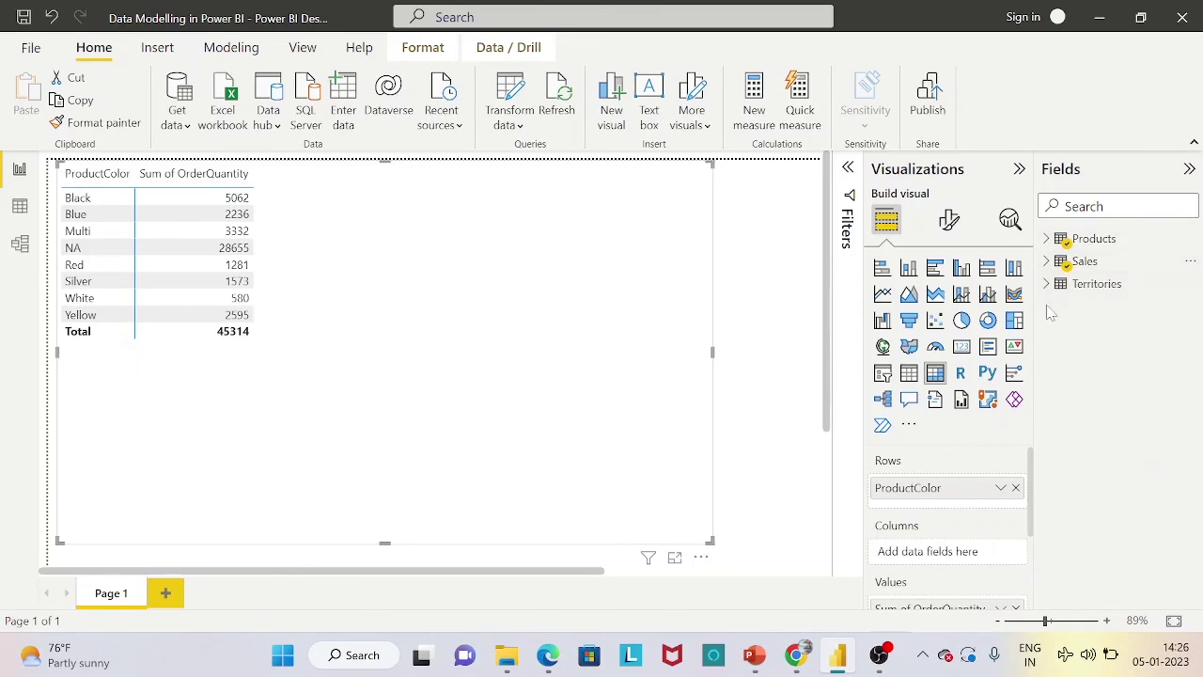
{"action": "left_click", "coordinate": [1047, 284]}
{"action": "left_click", "coordinate": [1075, 351]}
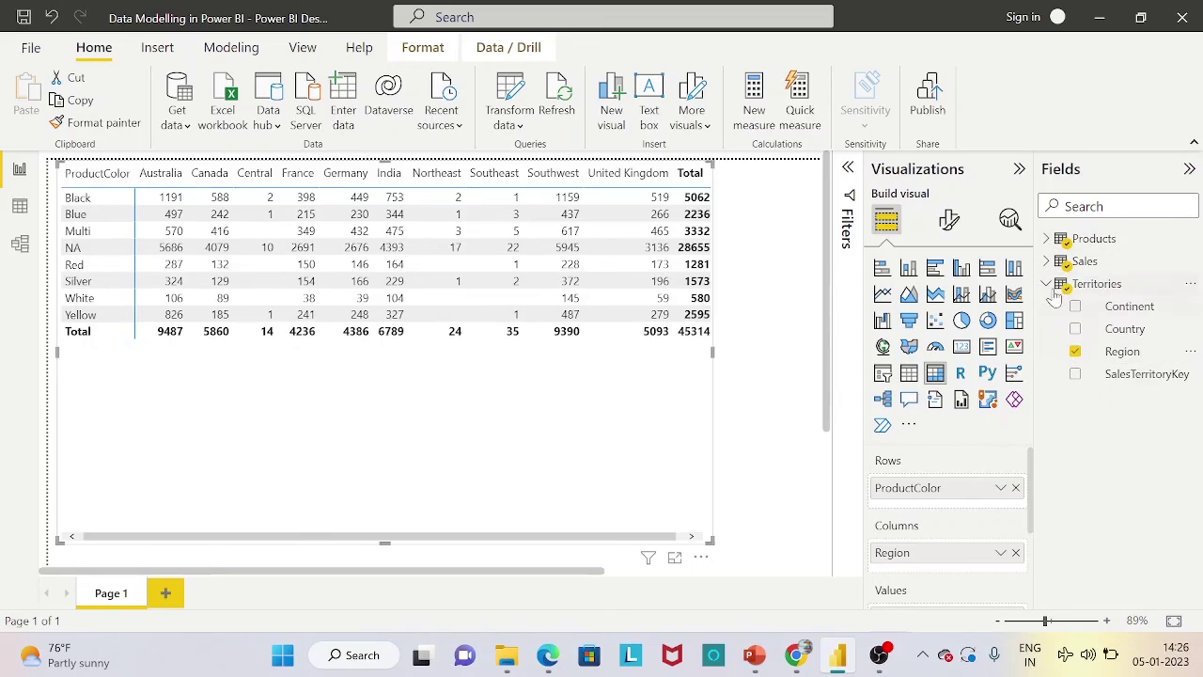
{"action": "left_click", "coordinate": [1045, 285]}
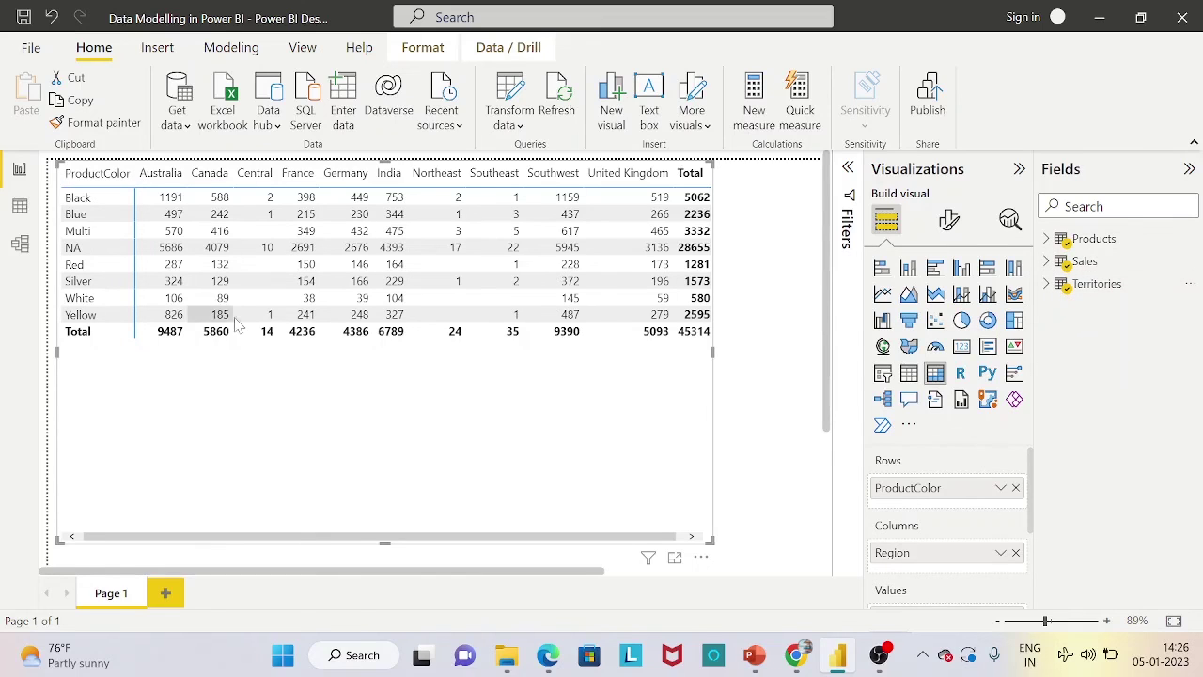